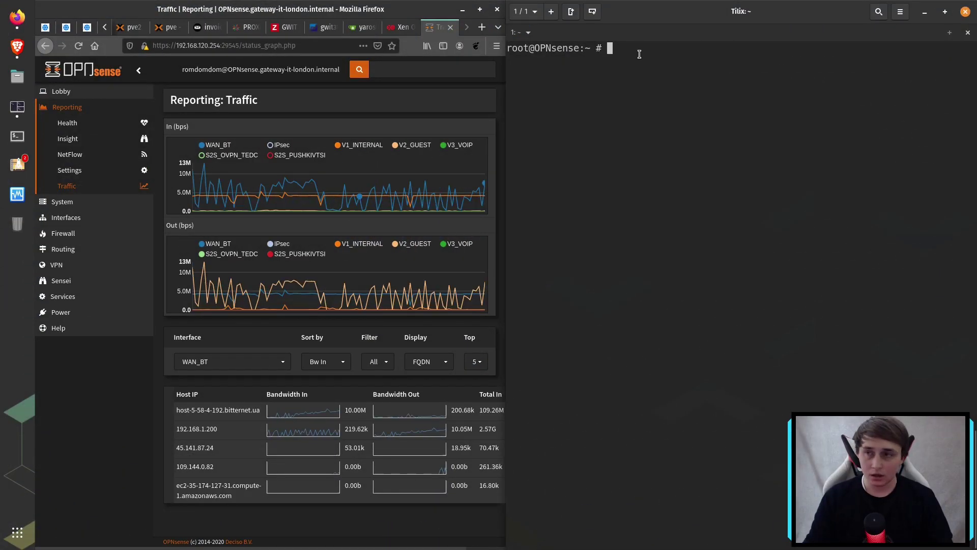
Step: Fetch speedtest.py from the sivel/speedtest-cli GitHub raw URL onto the firewall
left_click(599, 83)
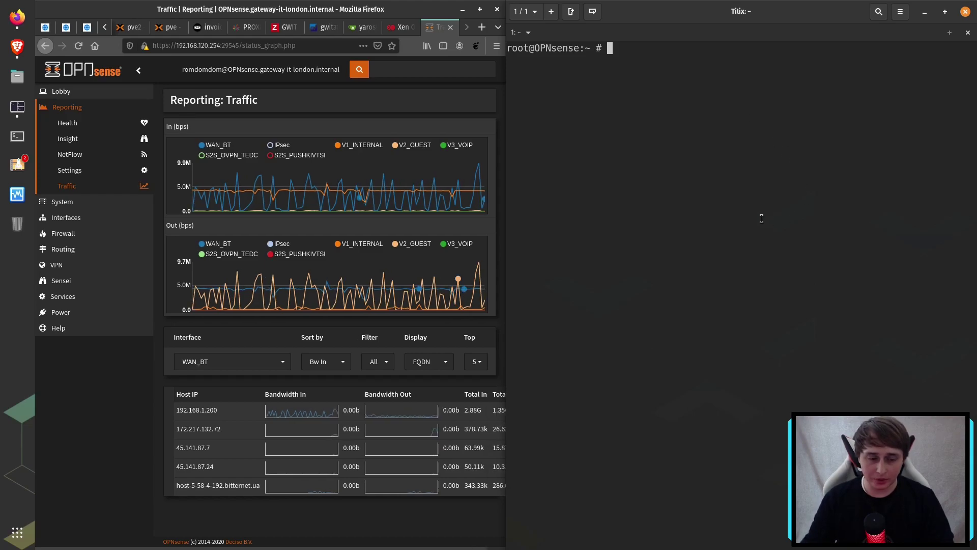
type("fetch -o speedtest.py https://raw.githubusercontent.com/sivel/speedtest-cli/master/speedtest.py")
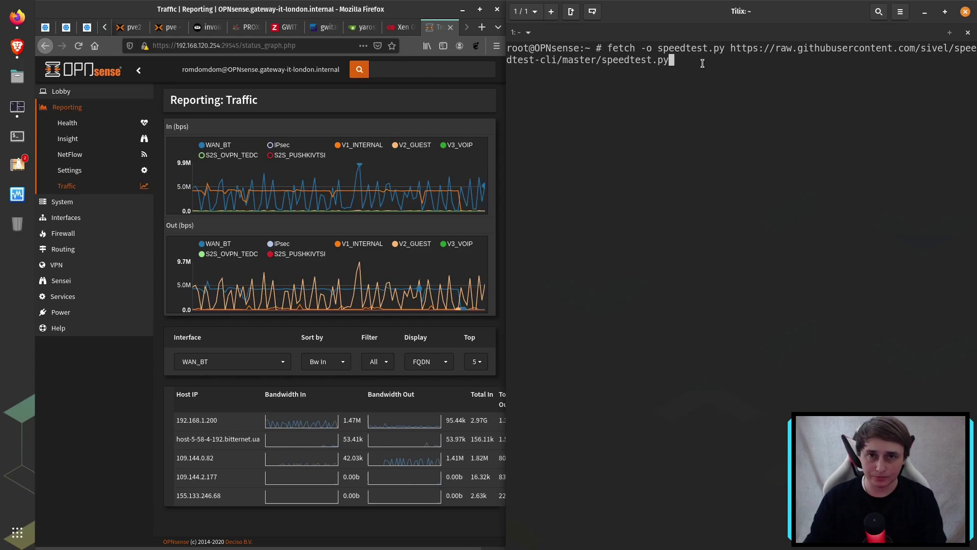
key("Return")
Step: Highlight the fetch command and the downloaded speedtest.py file name in the output
left_click_drag(607, 48, 672, 63)
left_click(672, 63)
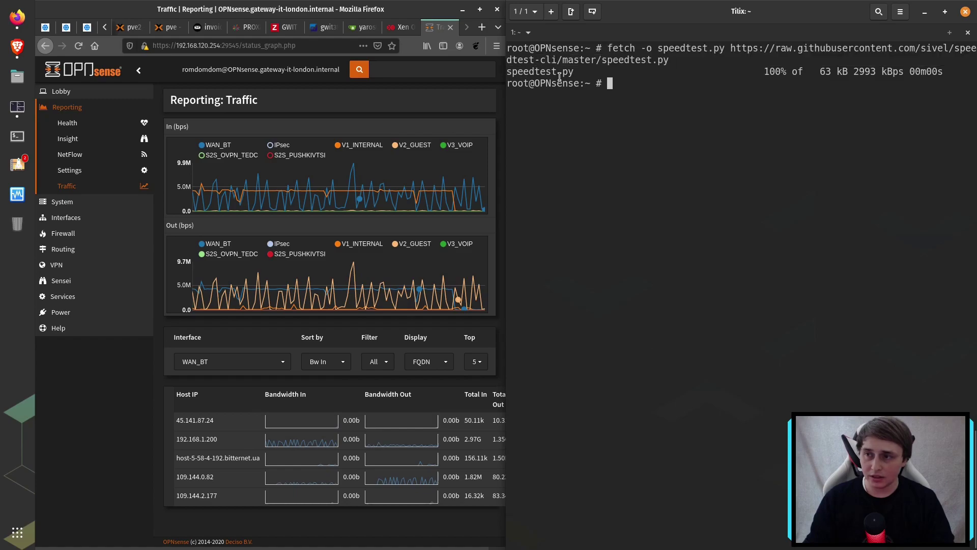
left_click_drag(585, 73, 507, 76)
left_click(509, 76)
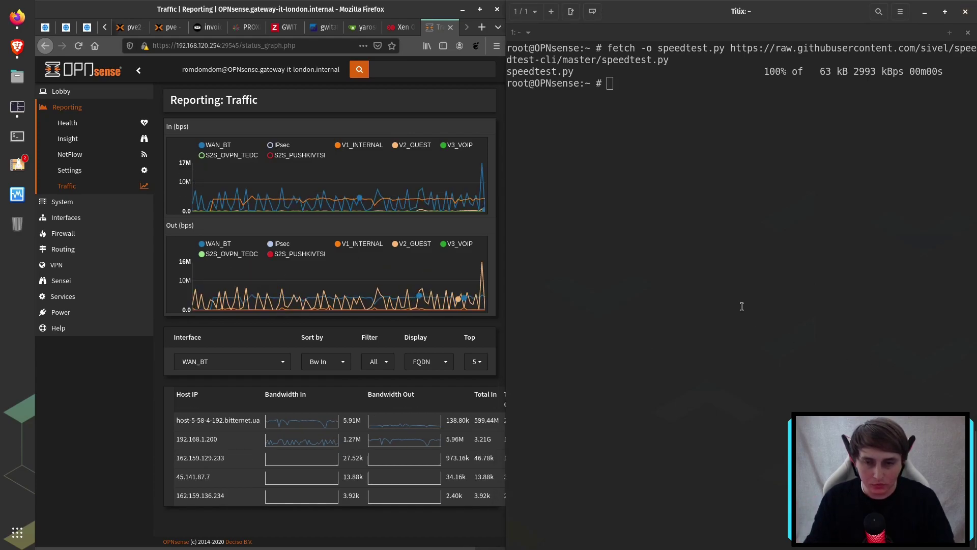
Step: Paste and run 'python3 speedtest.py', getting 38.59 Mbit/s download and 9.23 Mbit/s upload
right_click(718, 328)
left_click(723, 396)
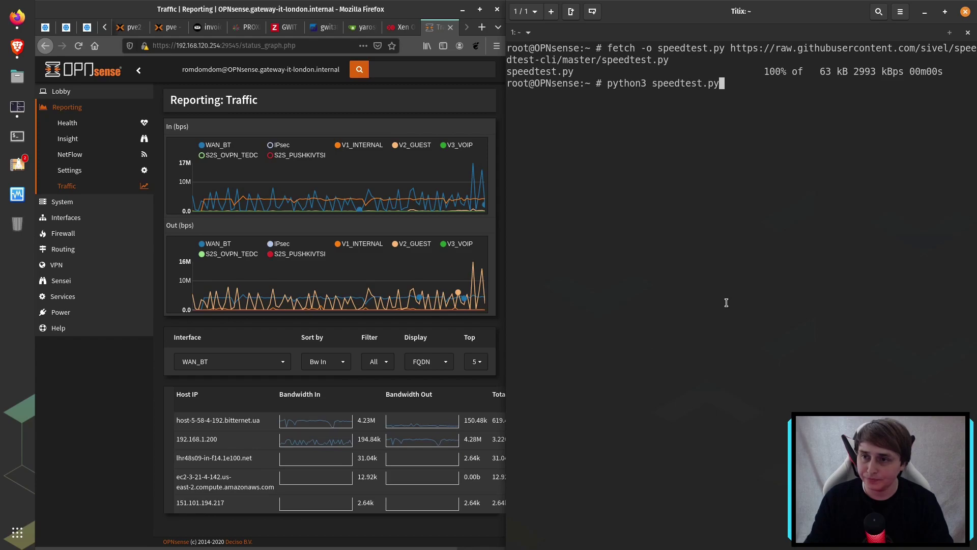
key("Return")
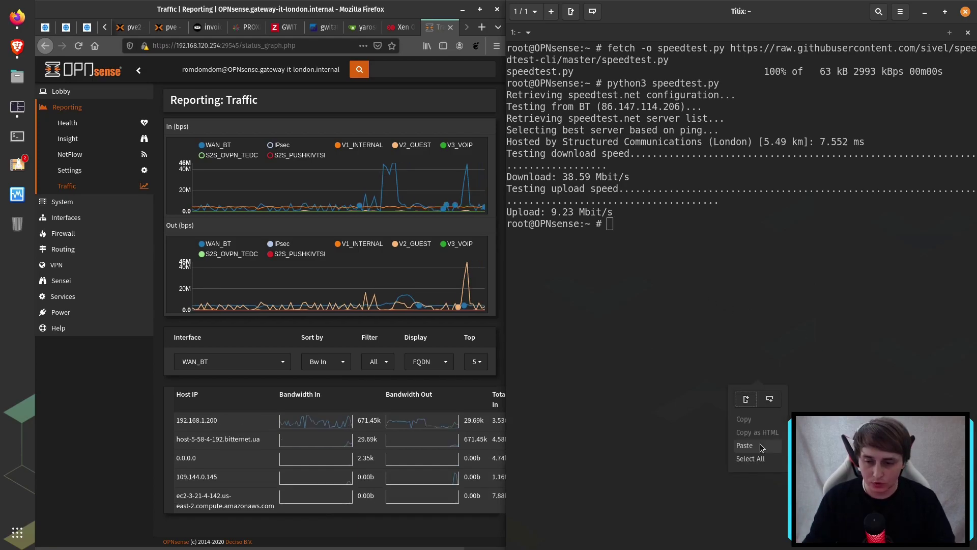
Step: Paste and run 'python3 speedtest.py --list | head -15', pointing out the --list option
type("python3 speedtest.py --list | head -15")
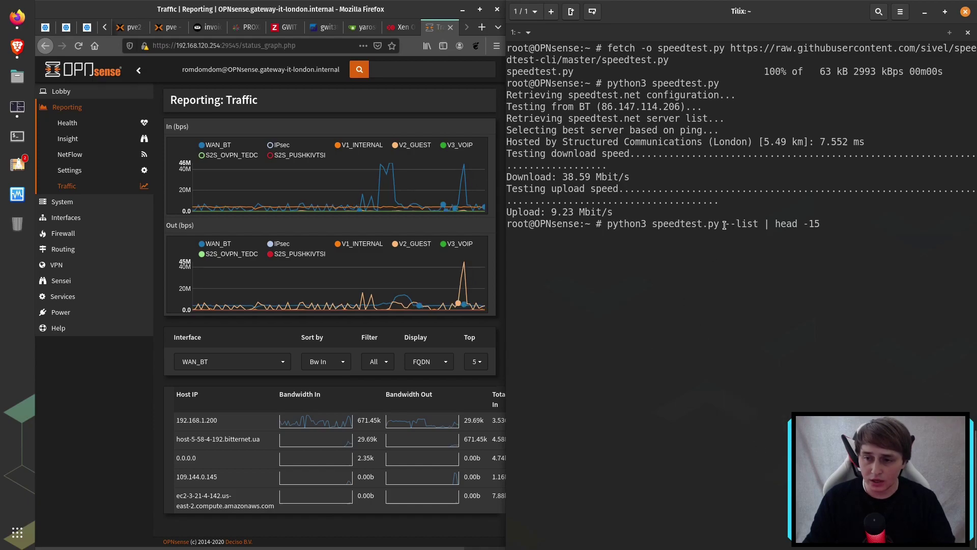
left_click_drag(722, 224, 761, 224)
left_click(817, 238)
key("Return")
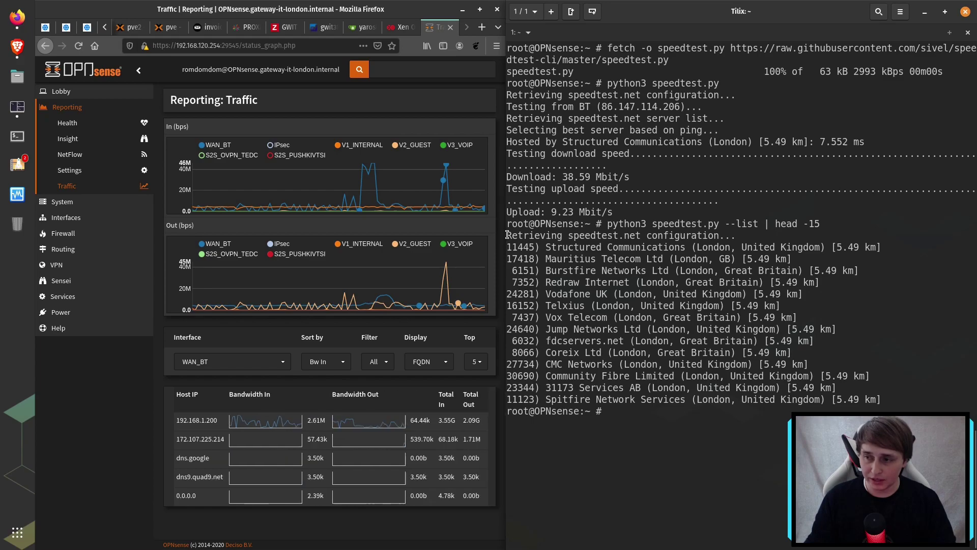
Step: Highlight the returned 15-server list and the head -15 part of the command
left_click_drag(507, 234, 677, 379)
left_click(674, 308)
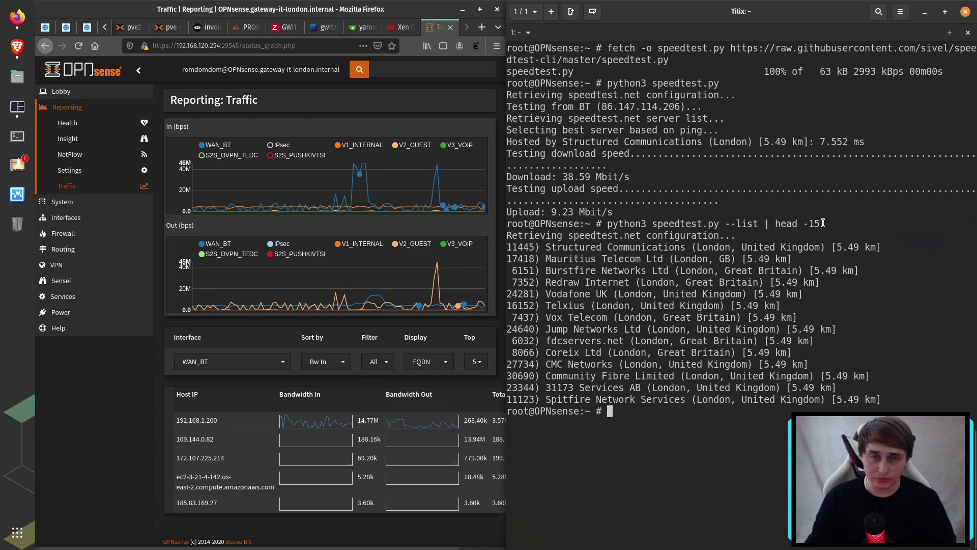
left_click_drag(823, 223, 774, 224)
left_click(774, 224)
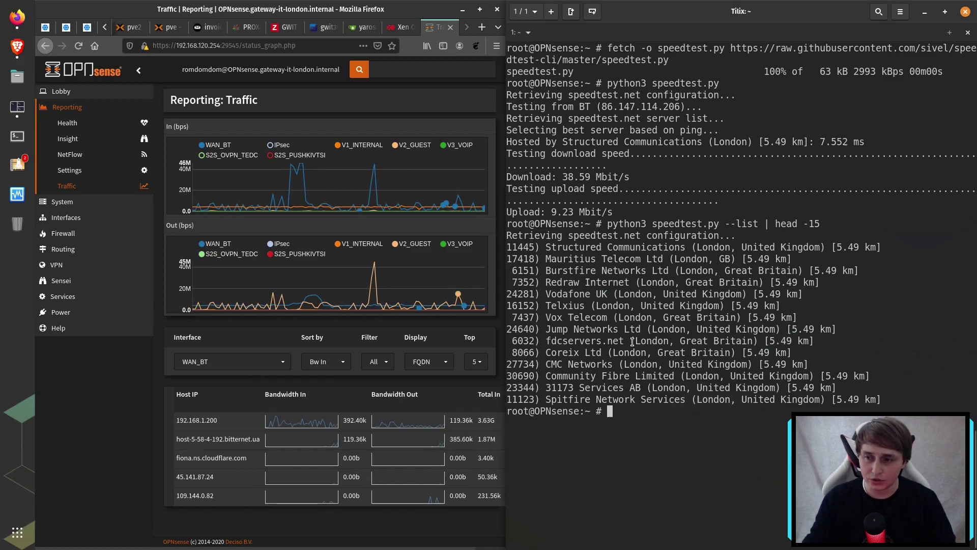
Step: Run 'python3 speedtest.py --server 11445' and highlight the 34.82/9.27 Mbit/s results
type("python3 speedtest.py --server 11445")
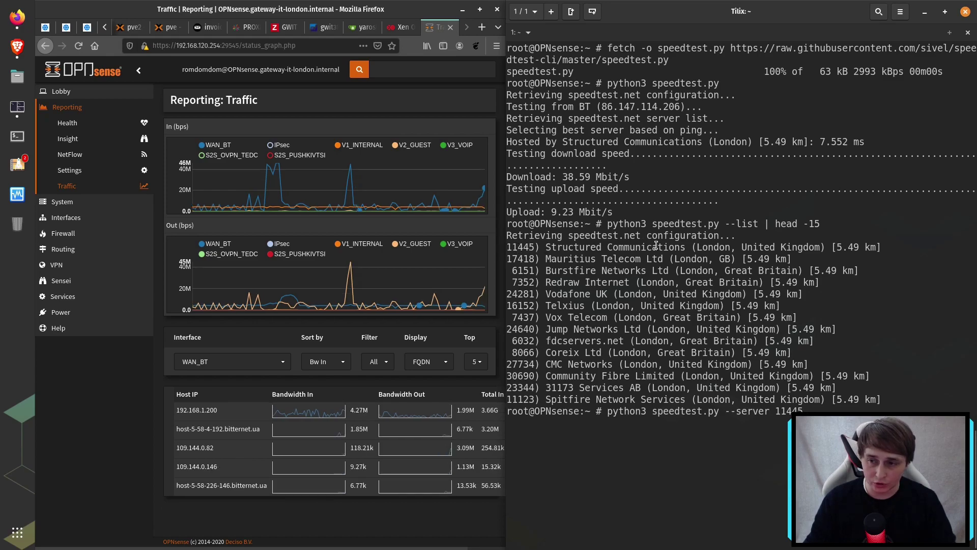
key("Return")
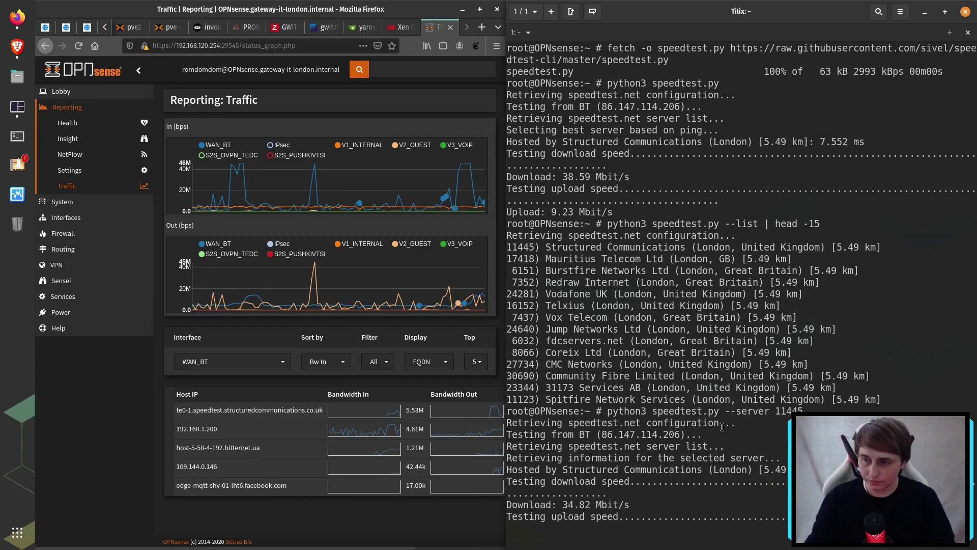
left_click_drag(613, 528, 581, 456)
left_click(575, 481)
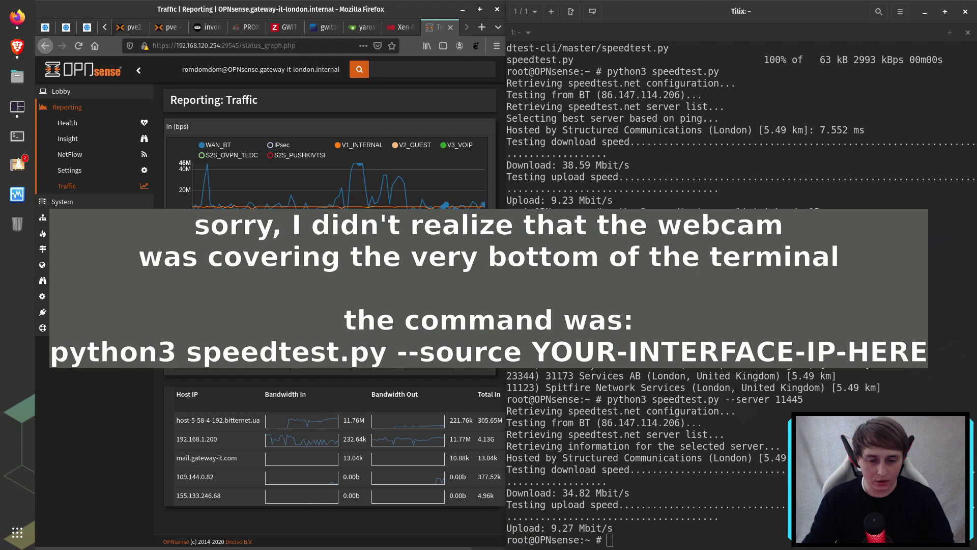
Step: Paste and run 'python3 speedtest.py --source 192.168.1.200', highlighting the source address first
right_click(680, 370)
left_click(695, 422)
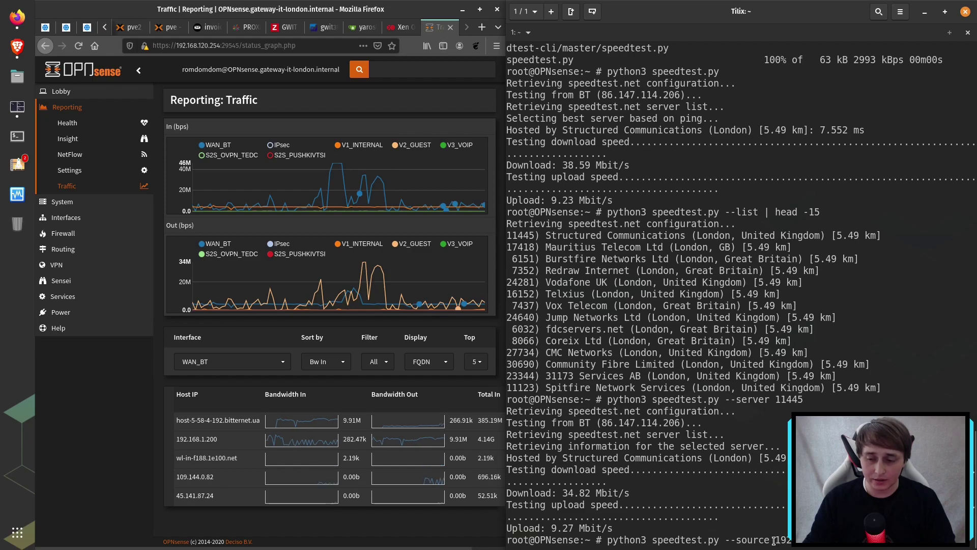
left_click_drag(773, 541, 825, 540)
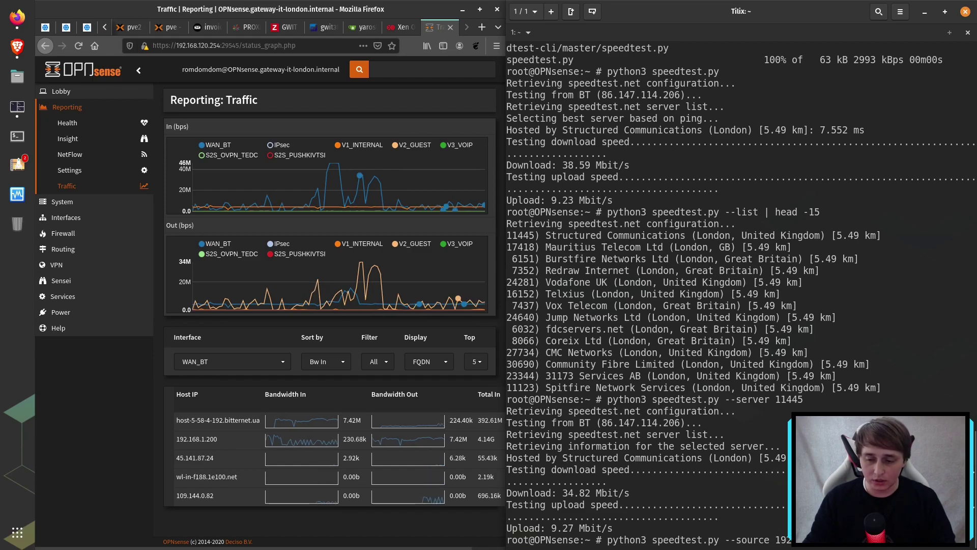
double_click(777, 541)
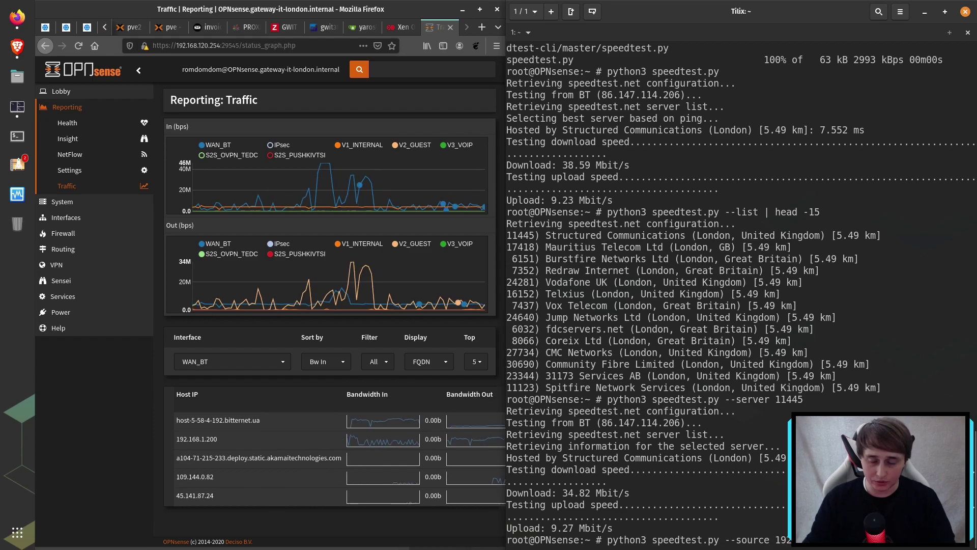
key("Return")
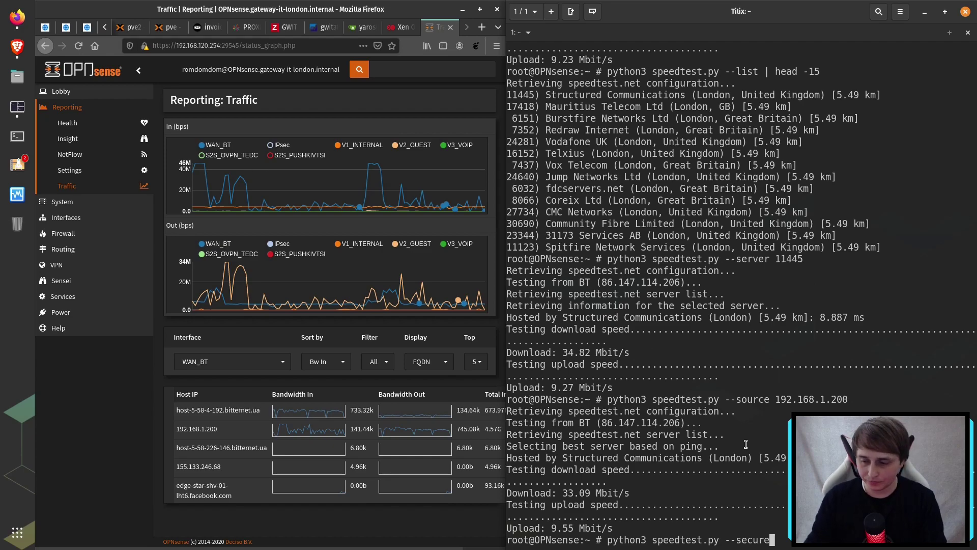
Step: Run the --secure speed test and highlight its 38.21 Mbit/s down, 9.37 Mbit/s up results
key("Return")
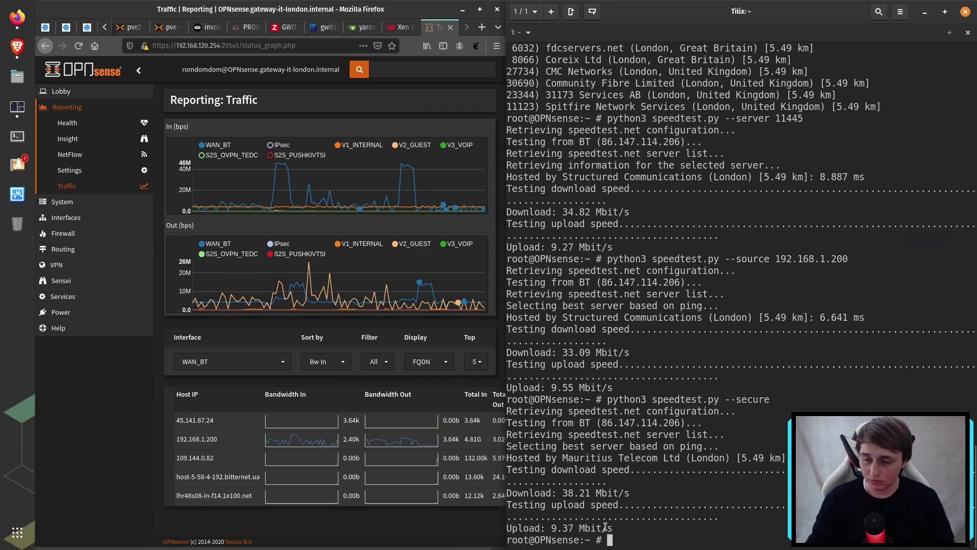
left_click_drag(614, 528, 507, 447)
left_click(601, 474)
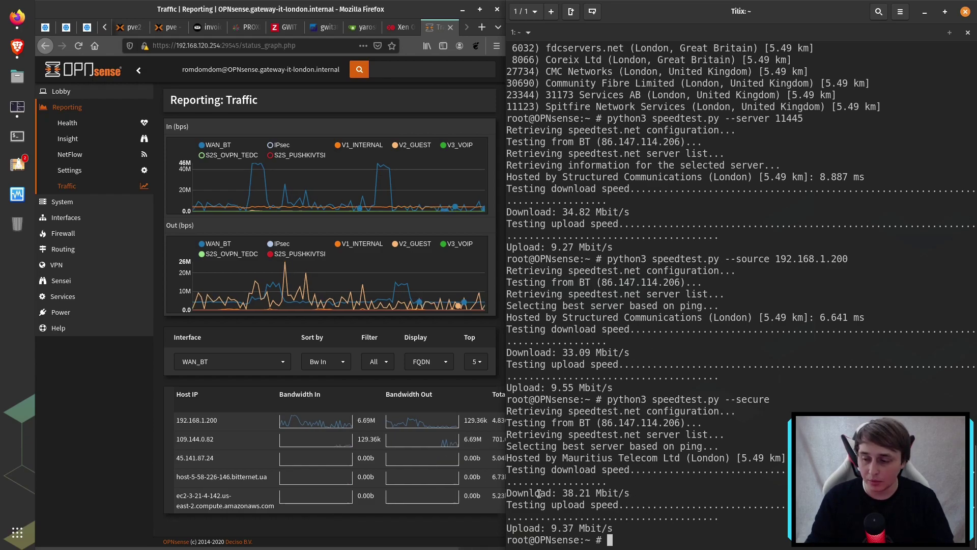
left_click_drag(508, 489, 617, 527)
left_click(617, 519)
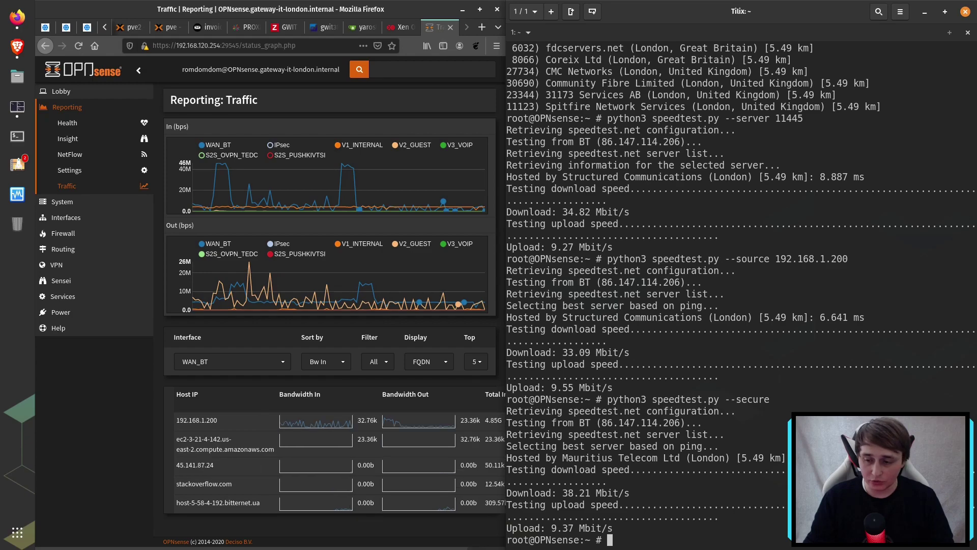
Step: Paste and run 'python3 speedtest.py --bytes', reporting 4.65 Mbyte/s down and 1.13 Mbyte/s up
right_click(676, 466)
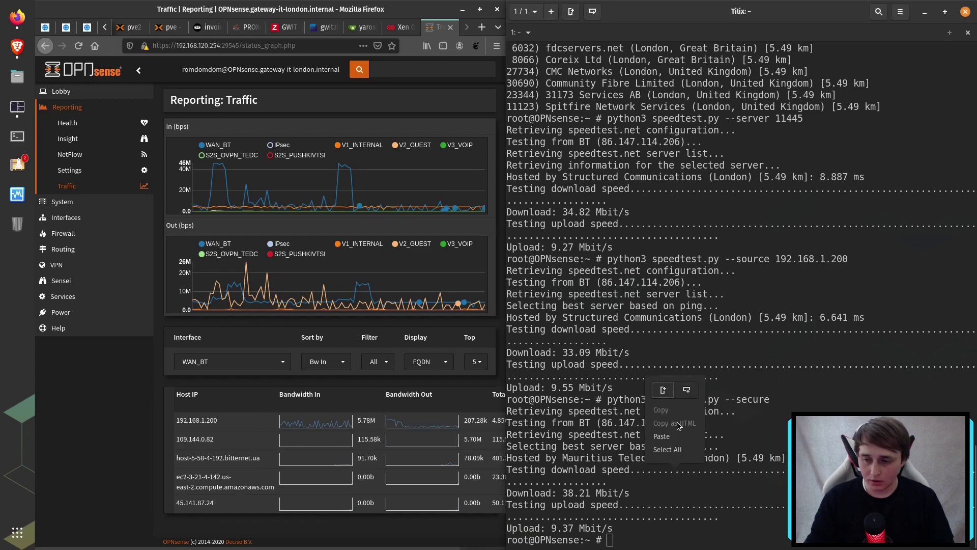
left_click(662, 436)
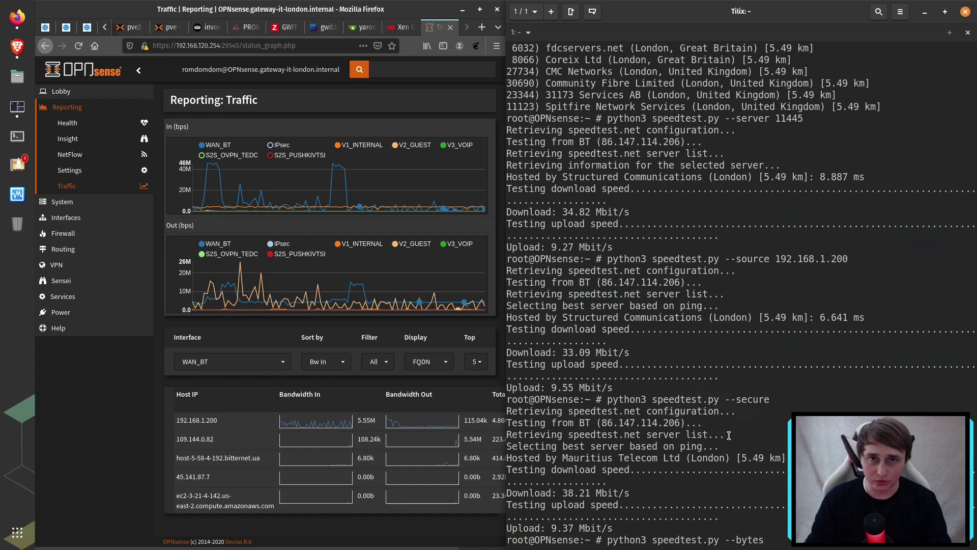
key("Return")
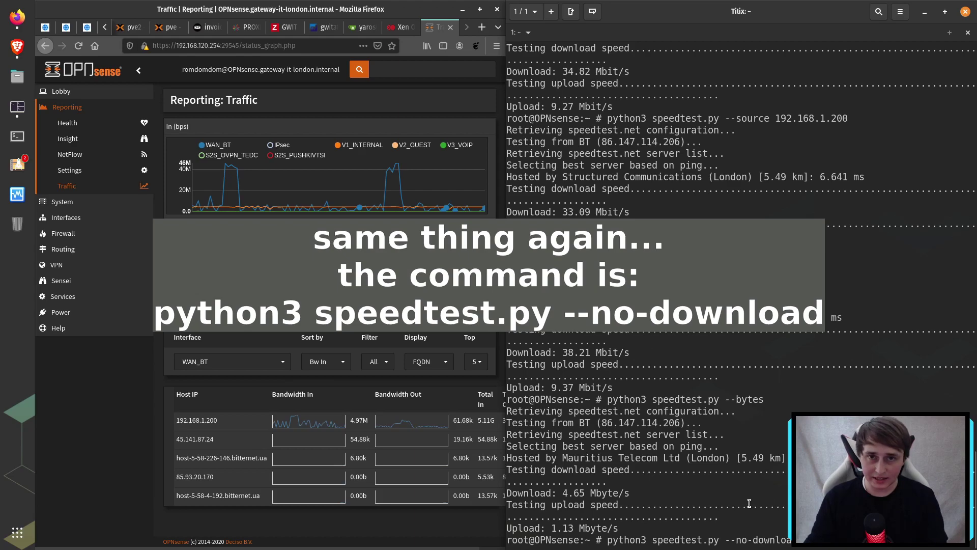
Step: Run 'python3 speedtest.py --no-download', measuring 8.75 Mbit/s upload, and highlight 'download'
key("Return")
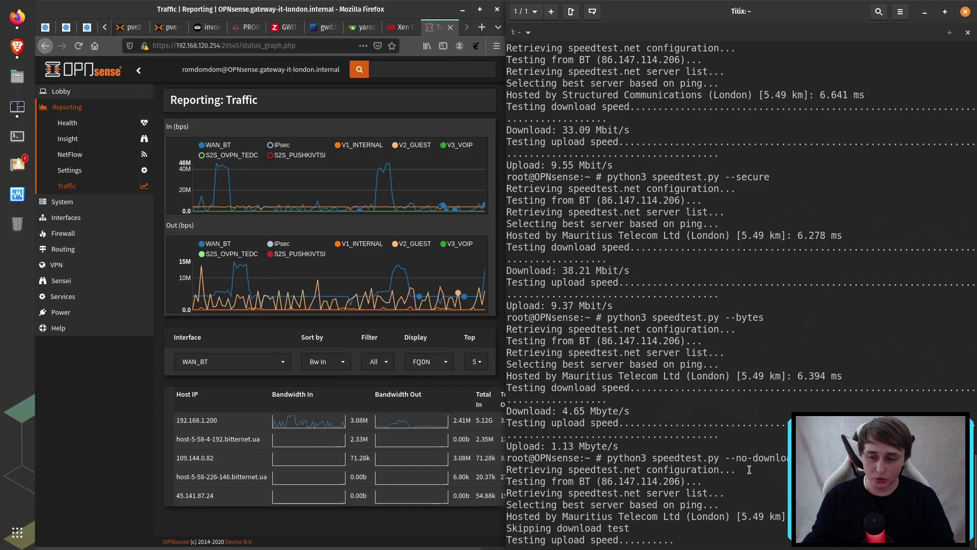
double_click(753, 457)
left_click(754, 458)
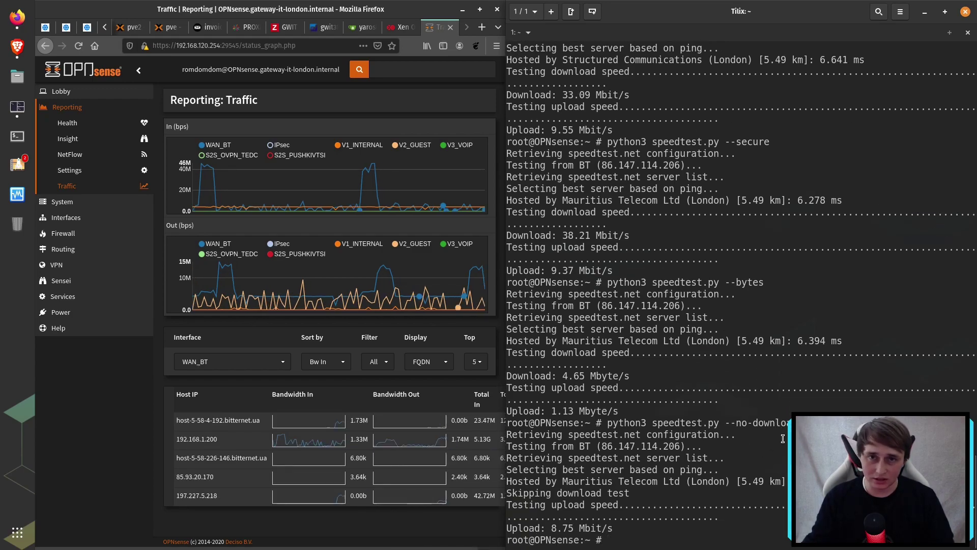
Step: Recall the --no-download command and rerun it, landing on a Burstfire Networks server
key("Up")
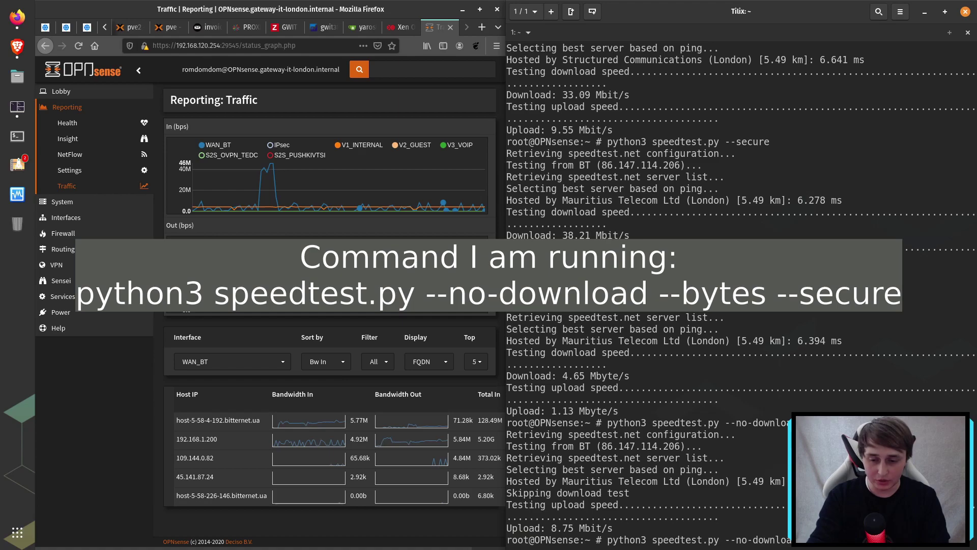
key("Return")
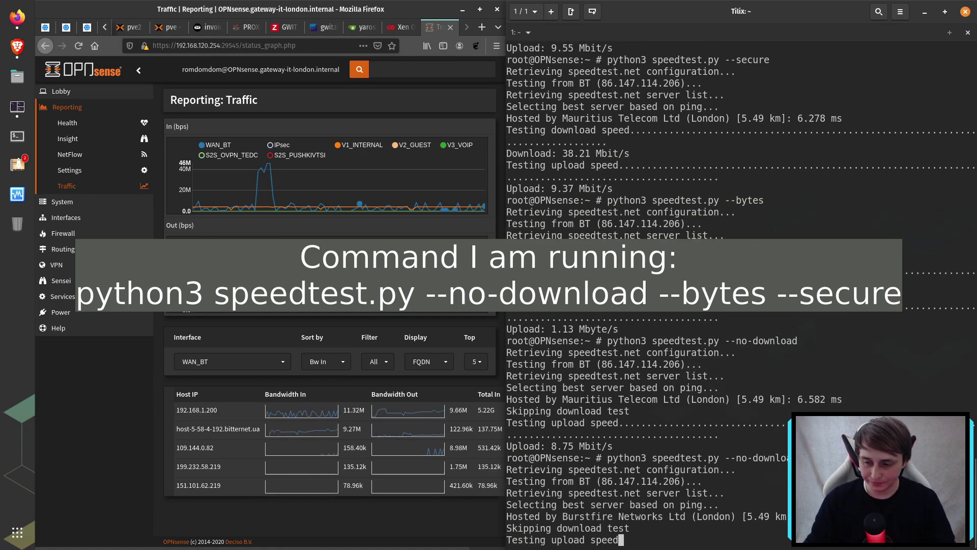